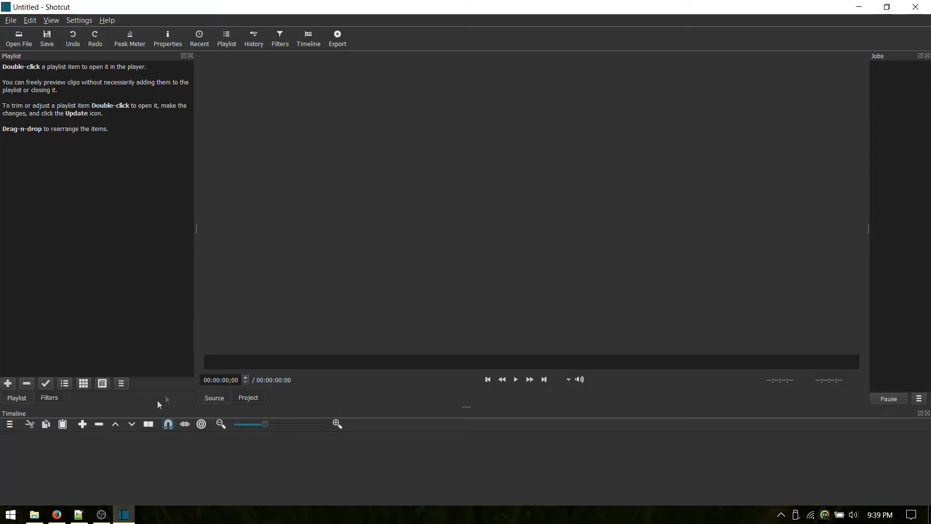
Step: Browse File Explorer to the Work folder of the 2017 08 04 ShotCut Demo project
click(34, 515)
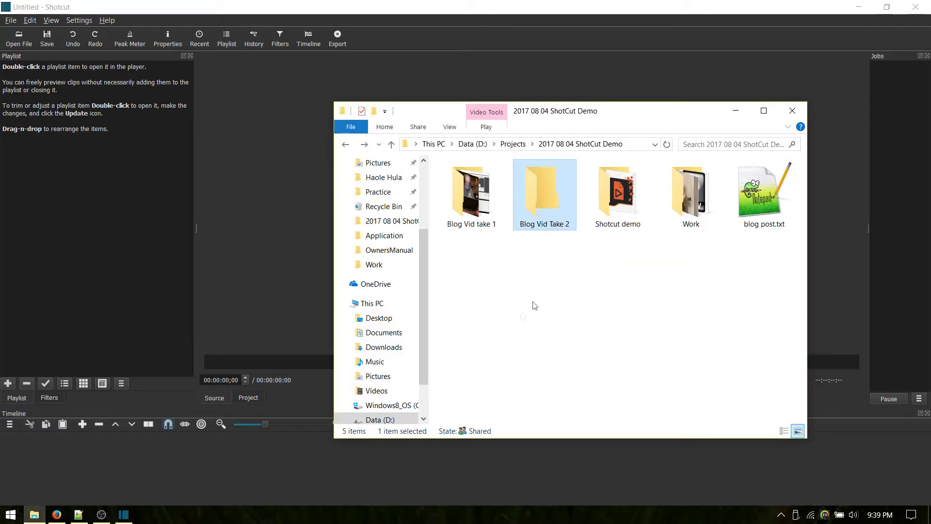
double_click(618, 194)
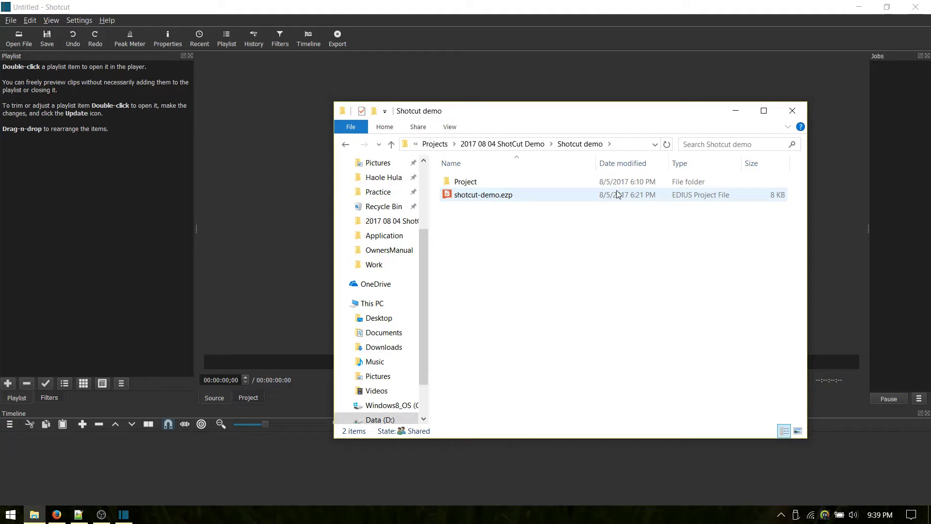
click(374, 264)
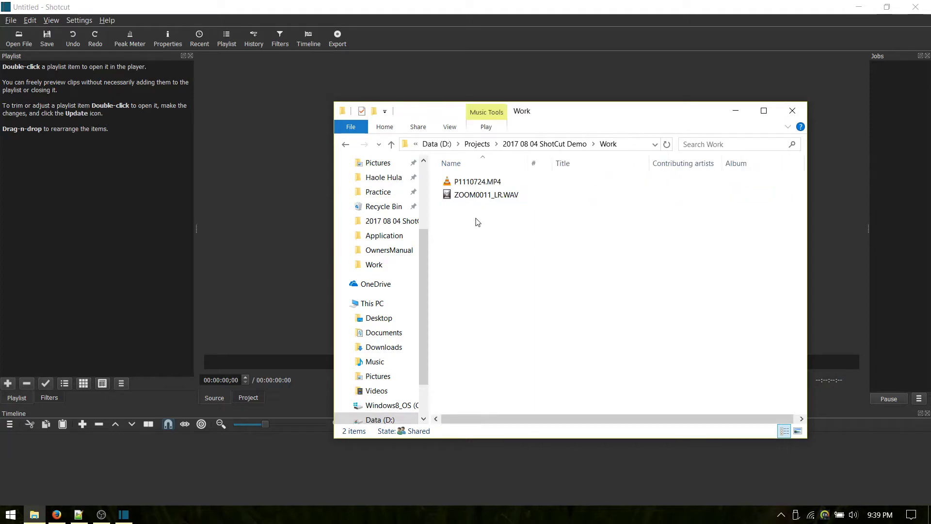
Step: Select ZOOM0011_LR.WAV and P1110724.MP4 and drag both into Shotcut's playlist
click(466, 196)
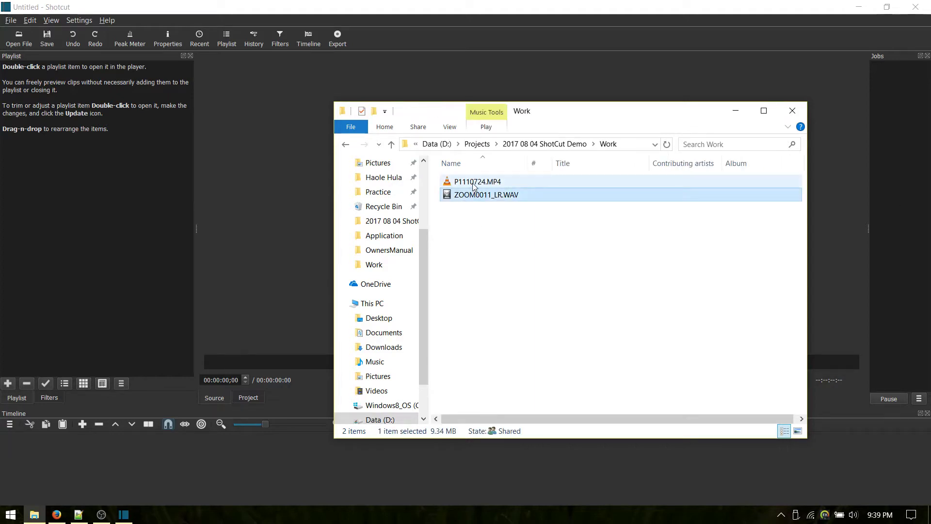
shift+click(475, 185)
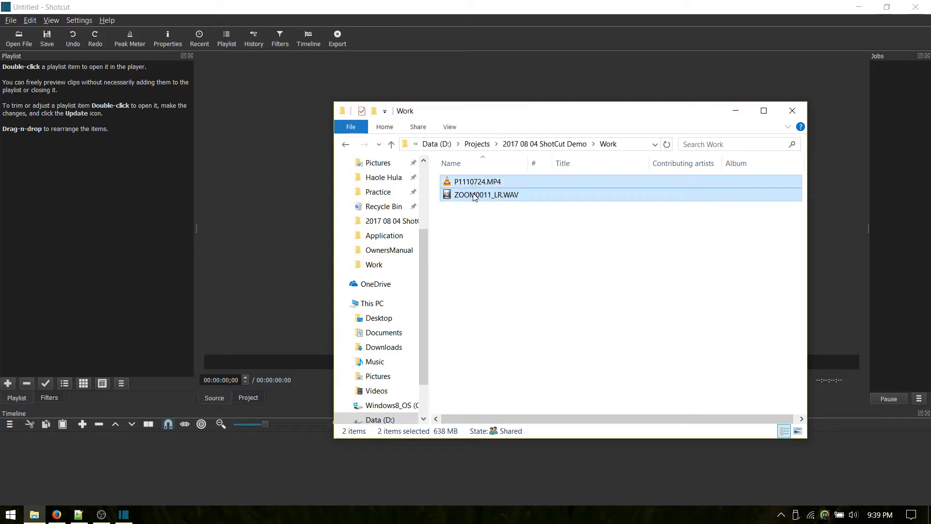
drag(451, 184, 63, 176)
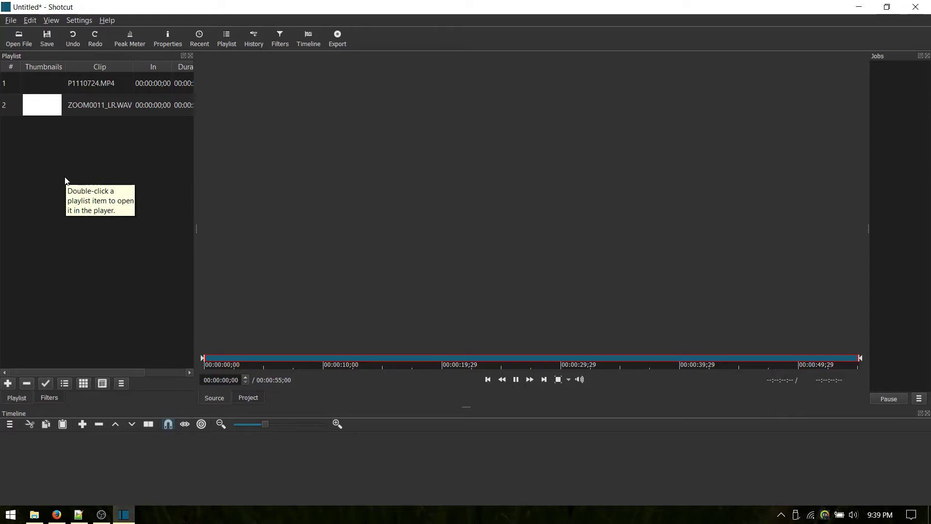
Step: Preview P1110724.MP4, enlarge the timeline panel, and place the clip on track V1
key(space)
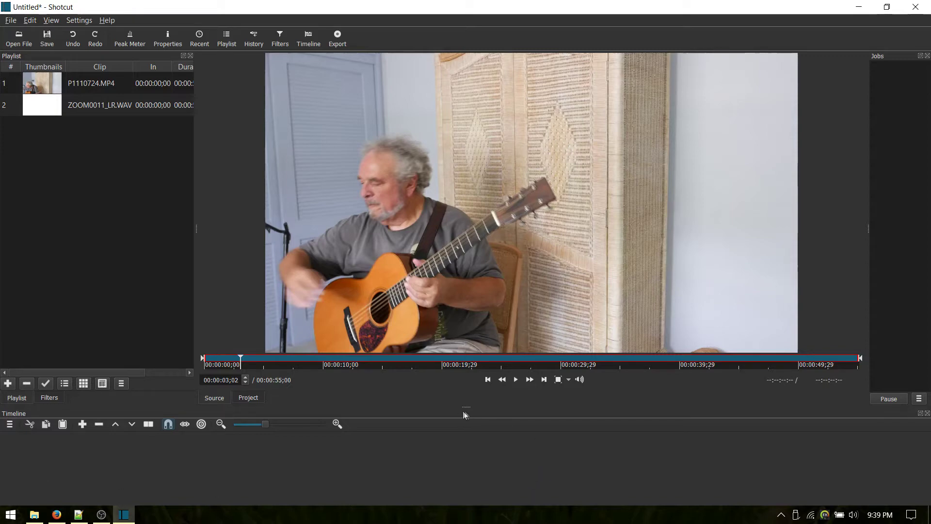
drag(465, 406, 461, 354)
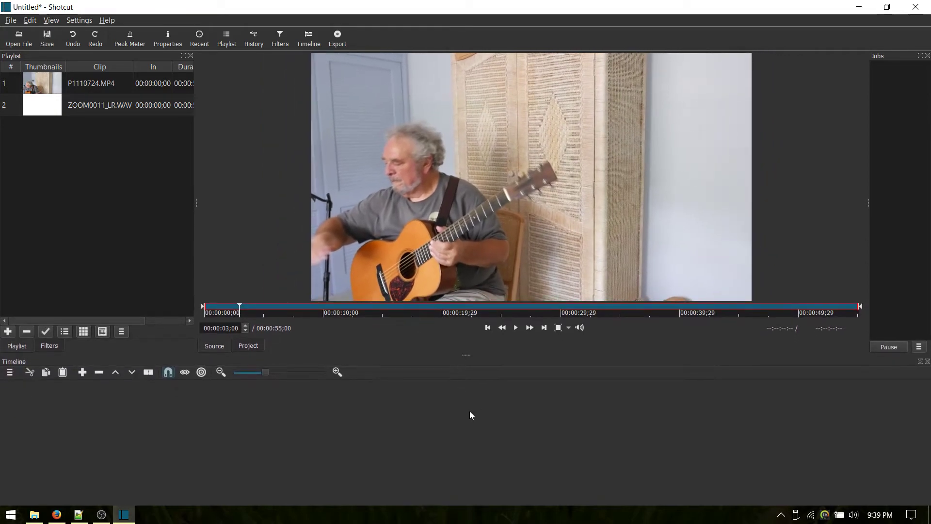
drag(44, 78, 60, 409)
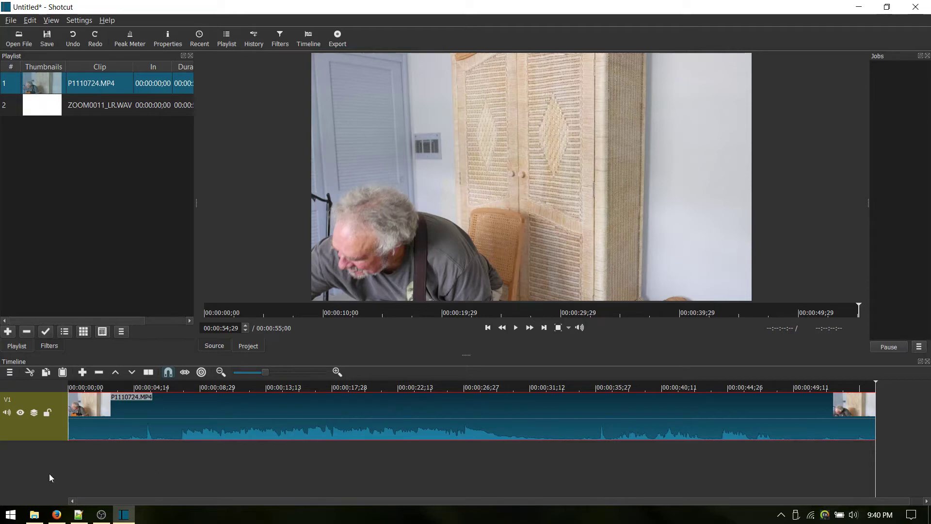
Step: Add an audio track and drop ZOOM0011_LR.WAV on A1, shifted about a second earlier
right_click(34, 461)
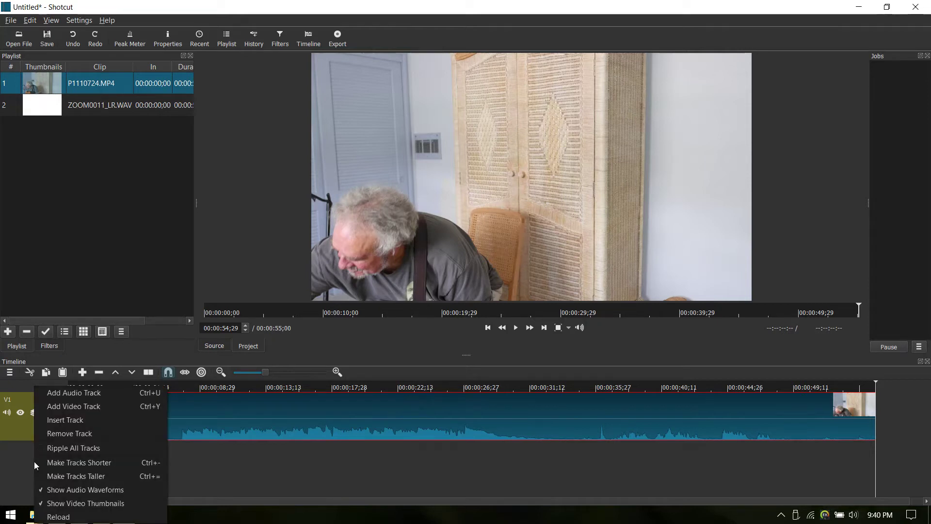
click(76, 394)
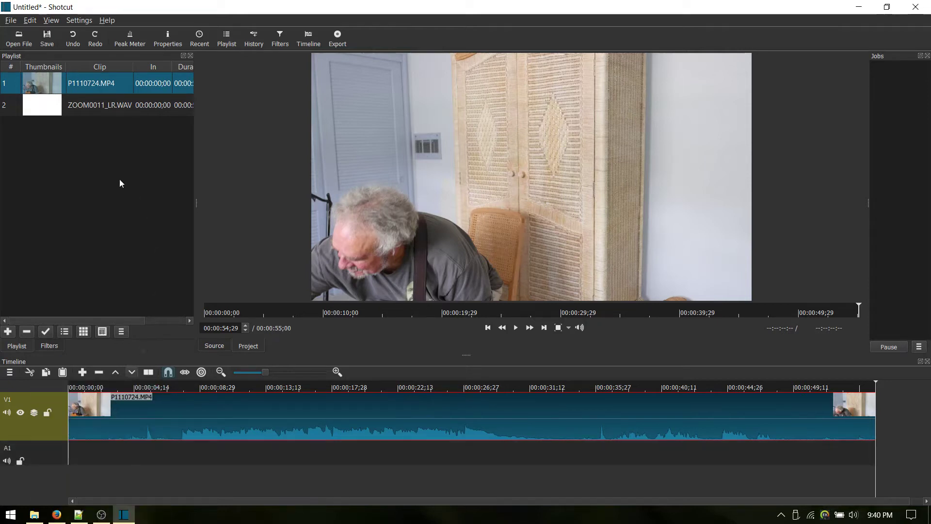
drag(41, 103, 126, 456)
drag(320, 456, 293, 461)
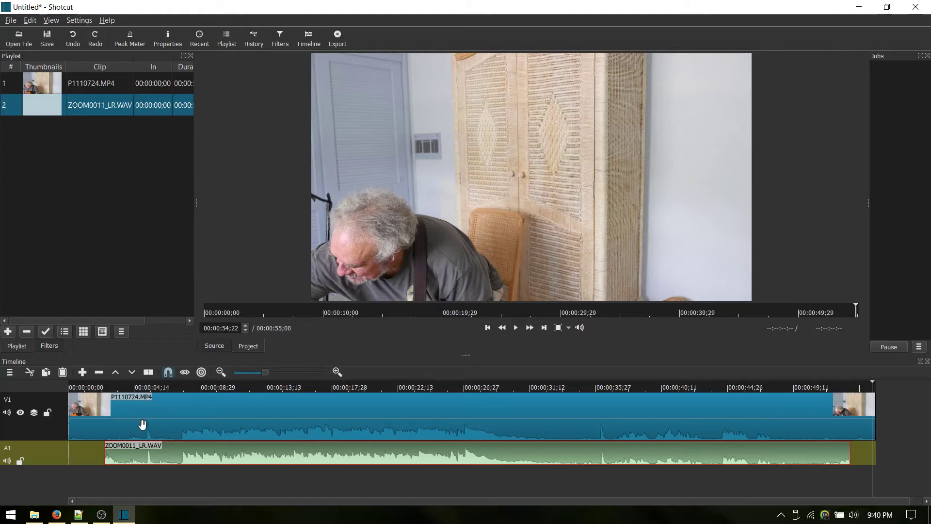
Step: Zoom the timeline in around 00:00:05 and play from there to check sync
click(145, 387)
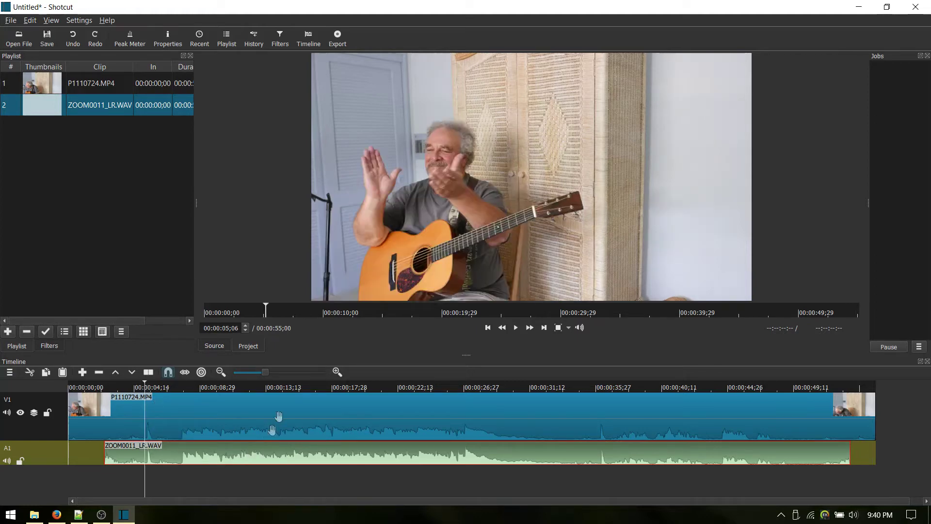
click(336, 372)
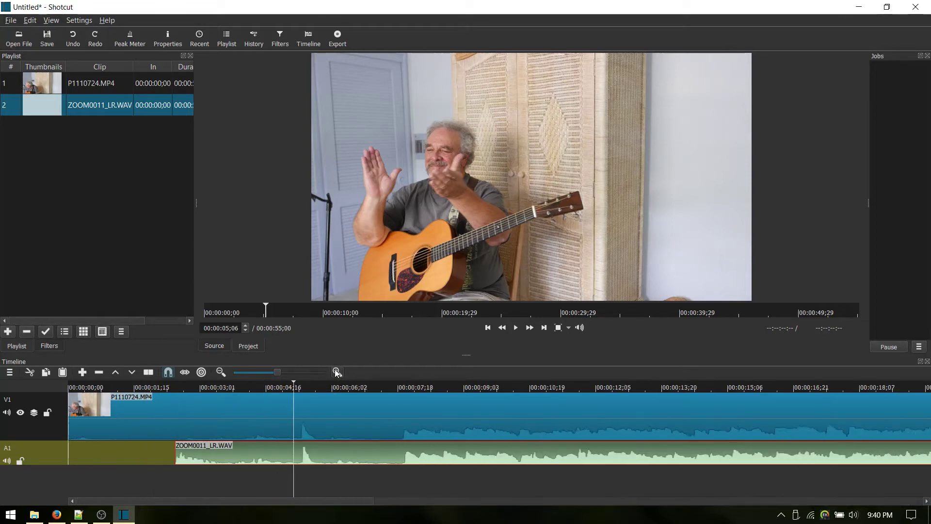
click(337, 372)
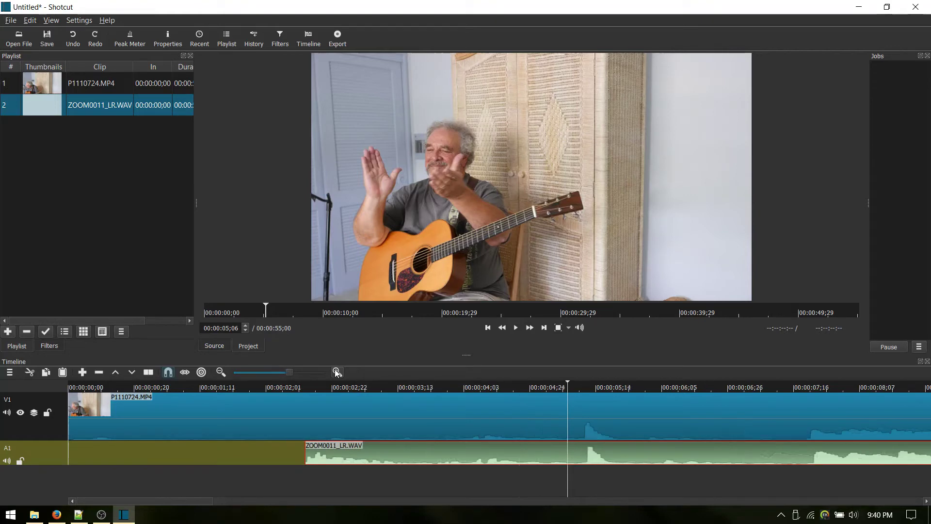
click(583, 392)
click(584, 389)
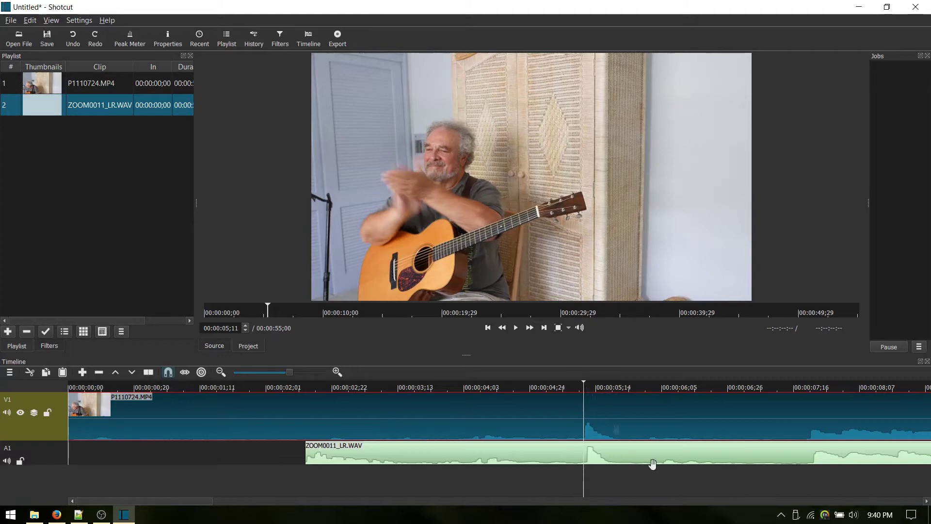
click(530, 388)
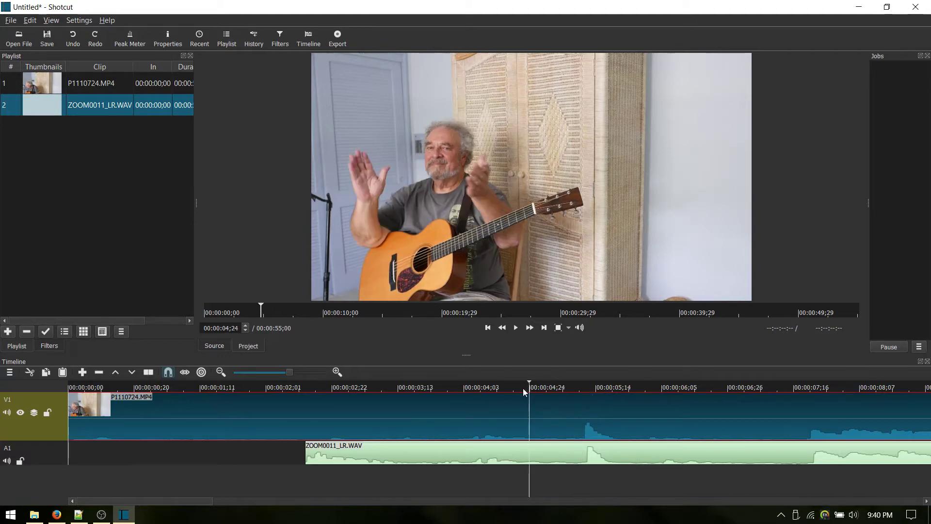
key(space)
key(space)
Step: Nudge the WAV clip until its clap lines up with the video at 00:00:05;11
drag(596, 455, 613, 456)
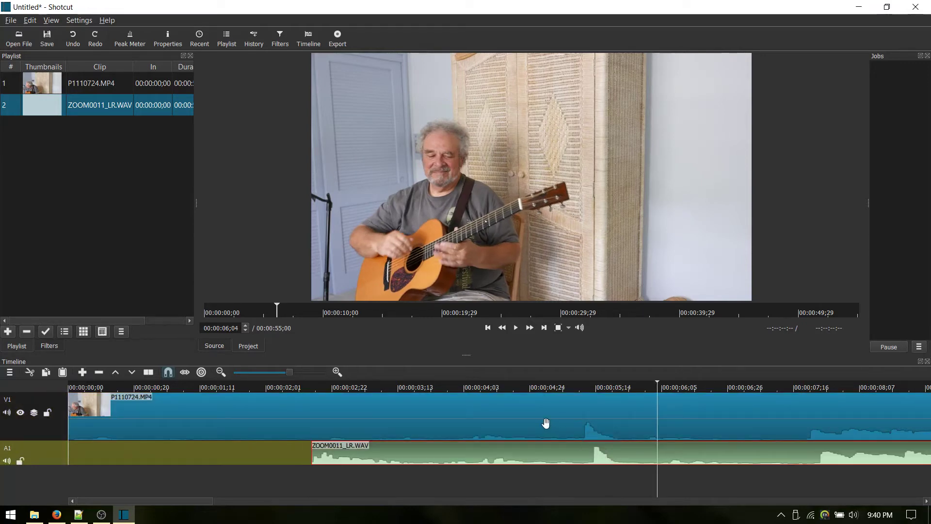
click(486, 387)
key(space)
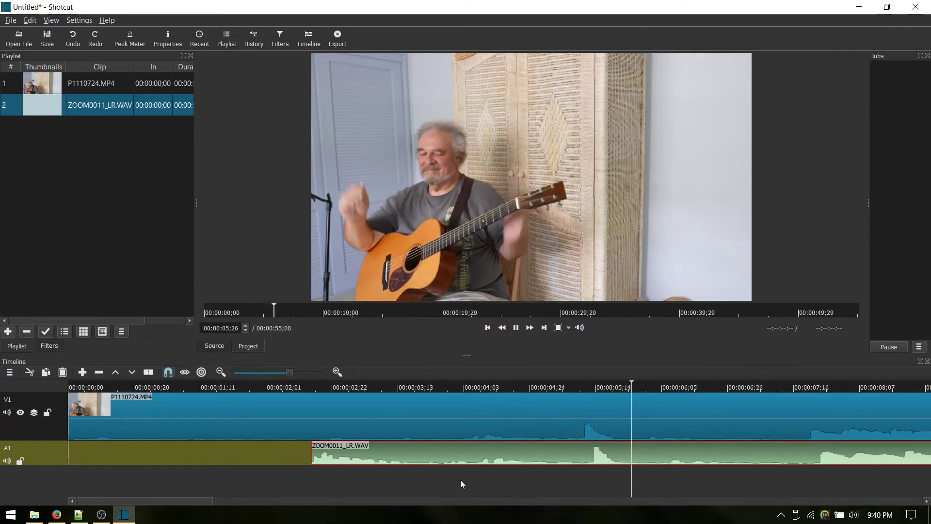
key(space)
drag(602, 458, 591, 456)
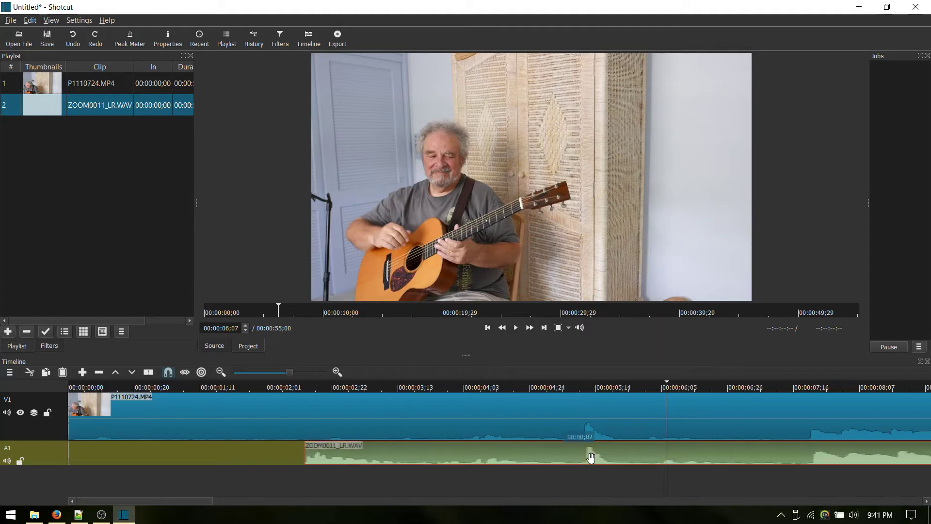
click(580, 388)
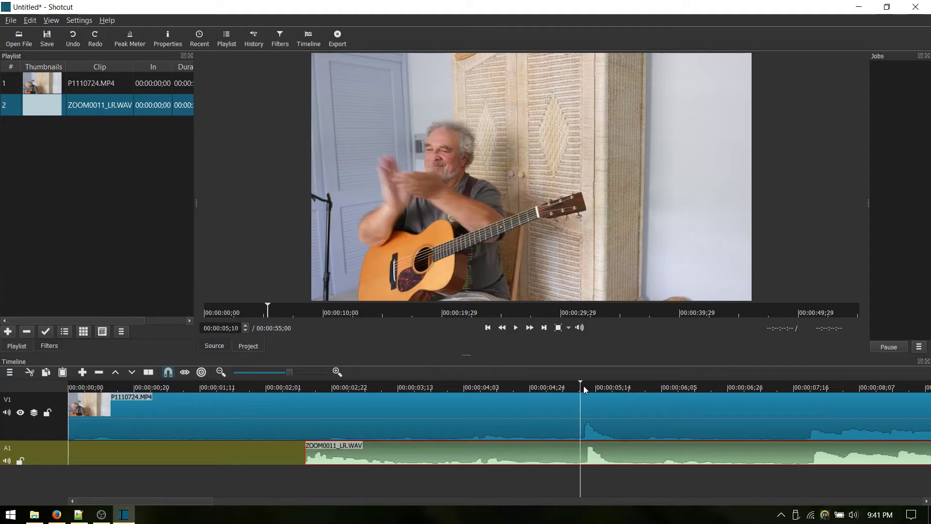
click(584, 387)
drag(599, 457, 594, 455)
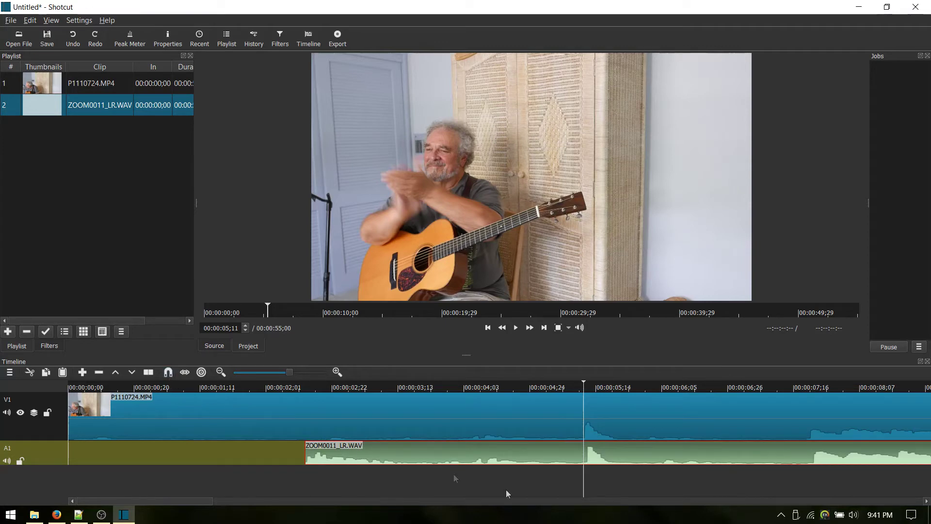
drag(595, 456, 588, 456)
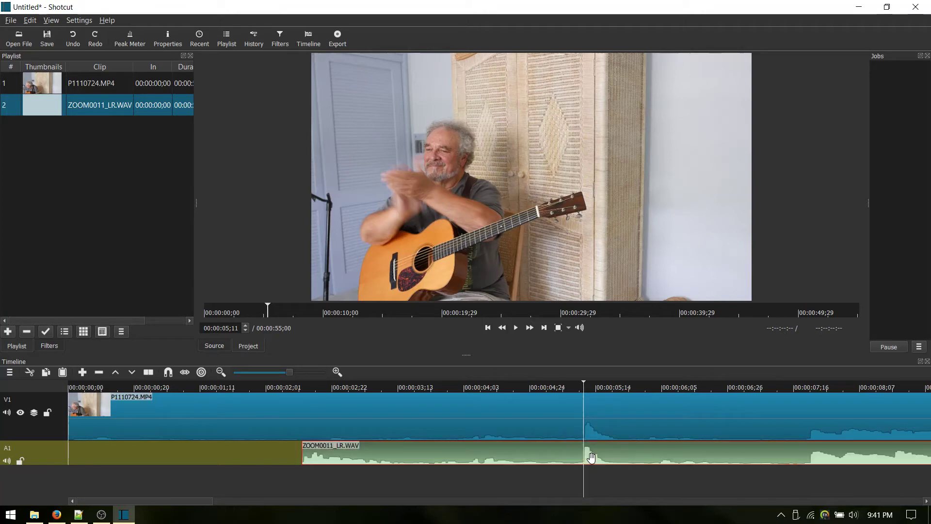
Step: Play from 00:00:03;13 to verify the sync, then mute the V1 camera audio
click(437, 430)
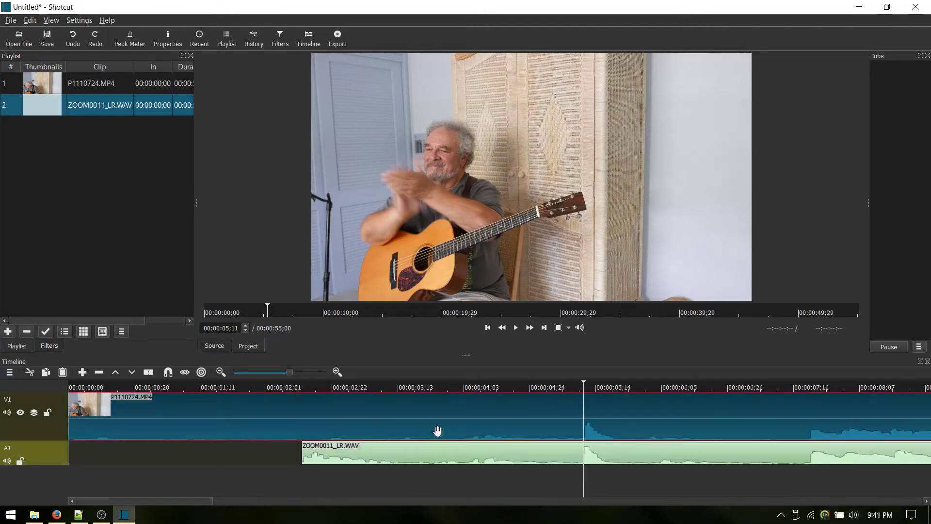
click(429, 389)
key(space)
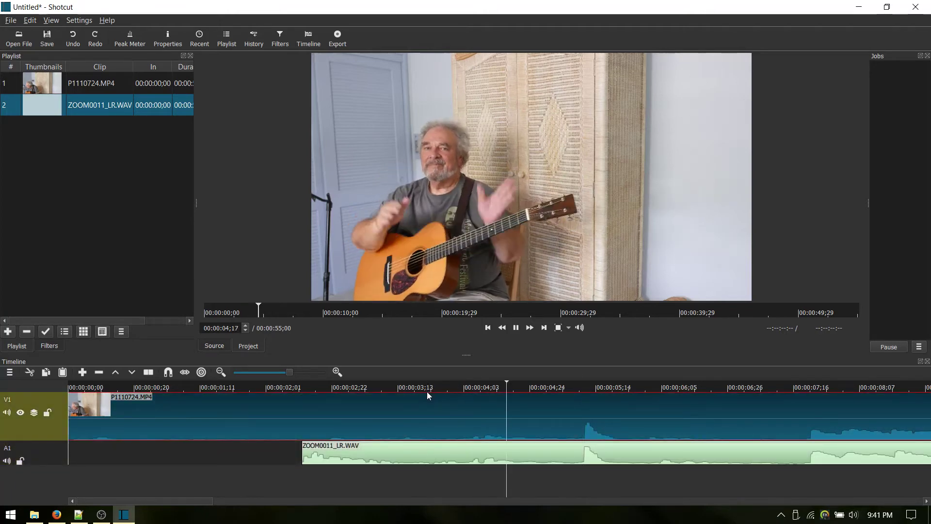
key(space)
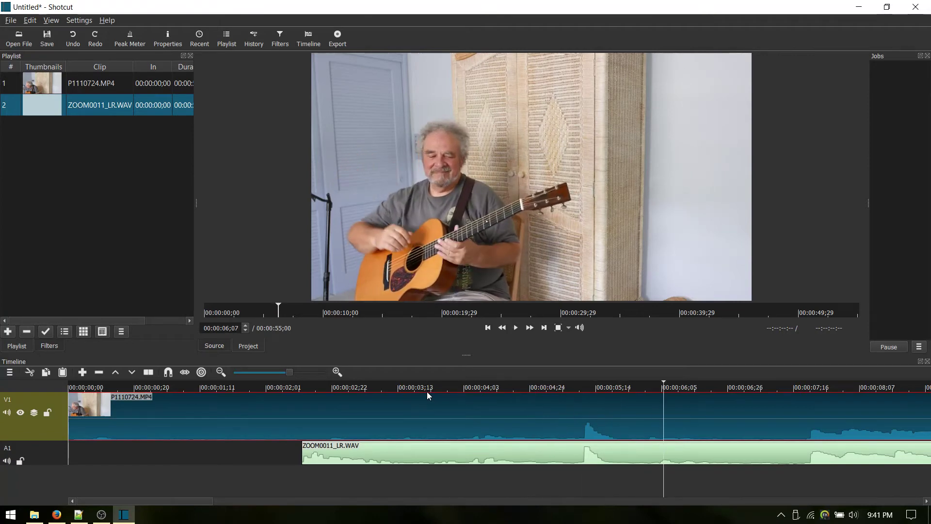
click(7, 414)
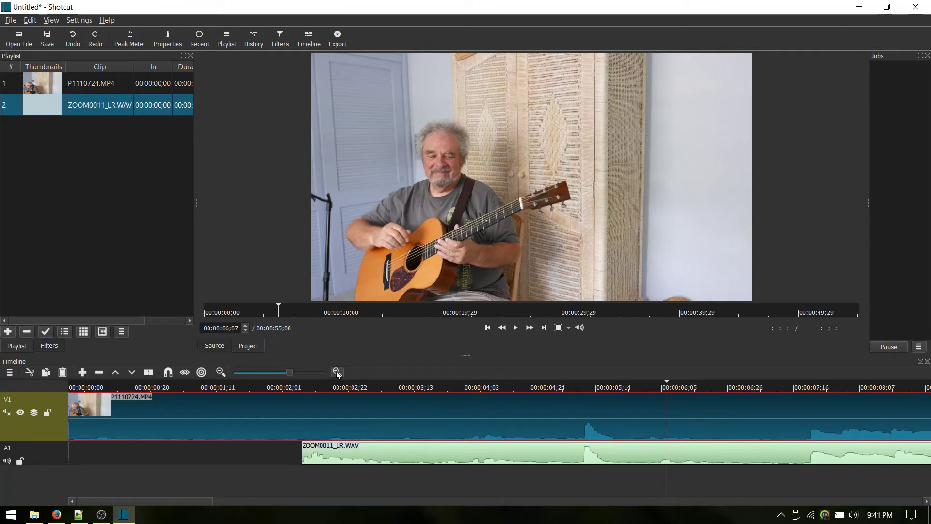
Step: Zoom out until both whole clips fit and set the playhead at 00:00:07;17
click(221, 372)
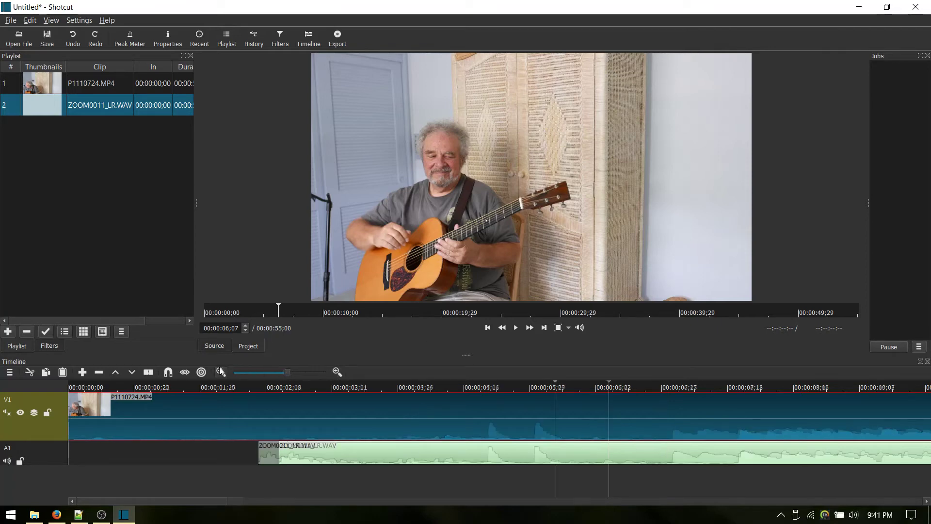
click(221, 373)
click(221, 372)
click(221, 372)
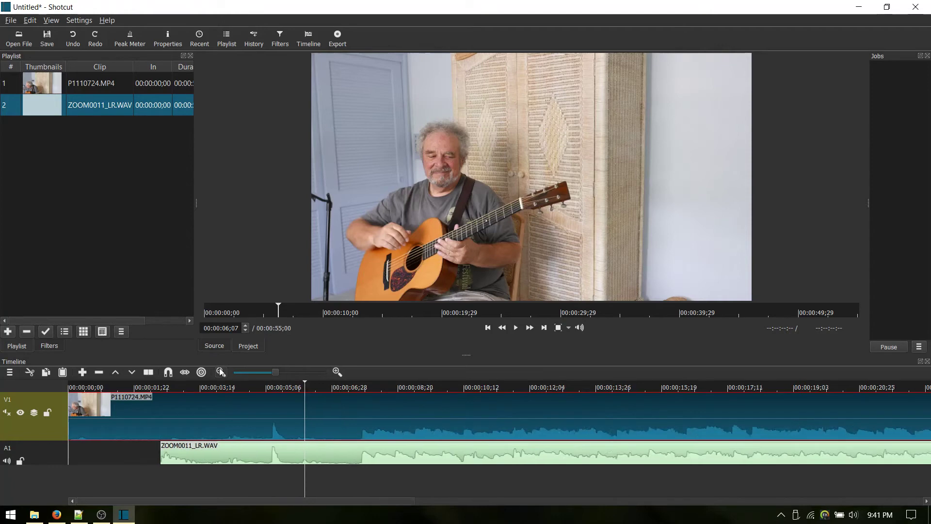
click(220, 372)
click(221, 372)
click(221, 372)
click(220, 372)
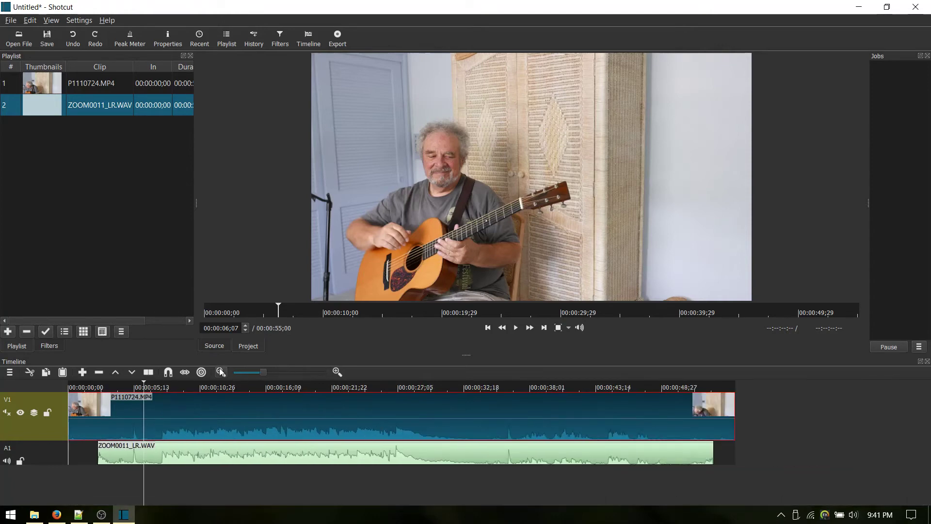
click(160, 386)
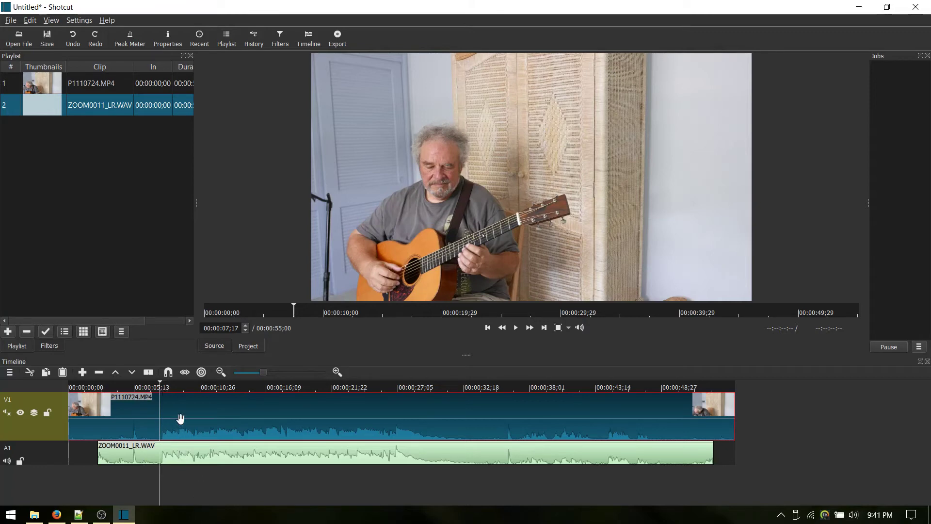
Step: Split the video and WAV clips at 00:00:07;17 and delete both leading pieces
key(s)
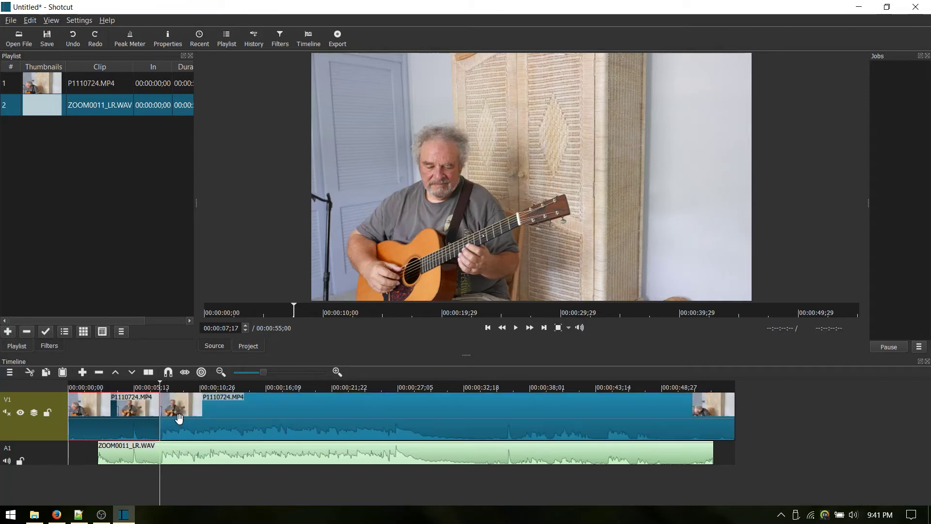
click(172, 451)
key(s)
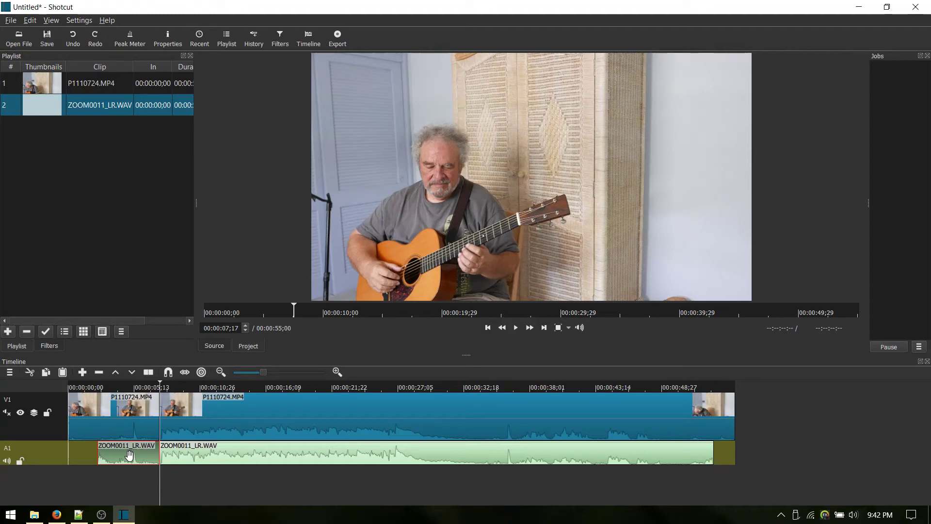
key(Delete)
click(116, 427)
key(Delete)
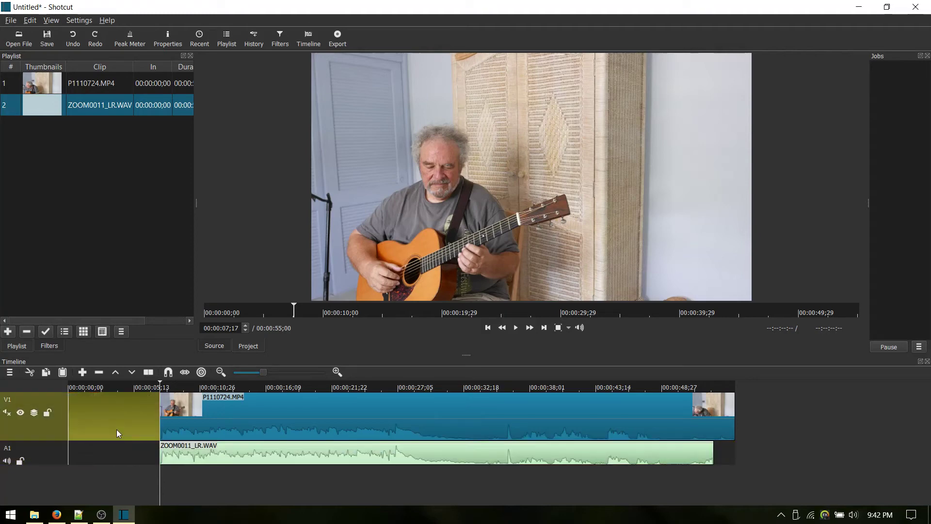
Step: Remove the empty gaps on A1 and V1 so both clips start at zero
right_click(115, 456)
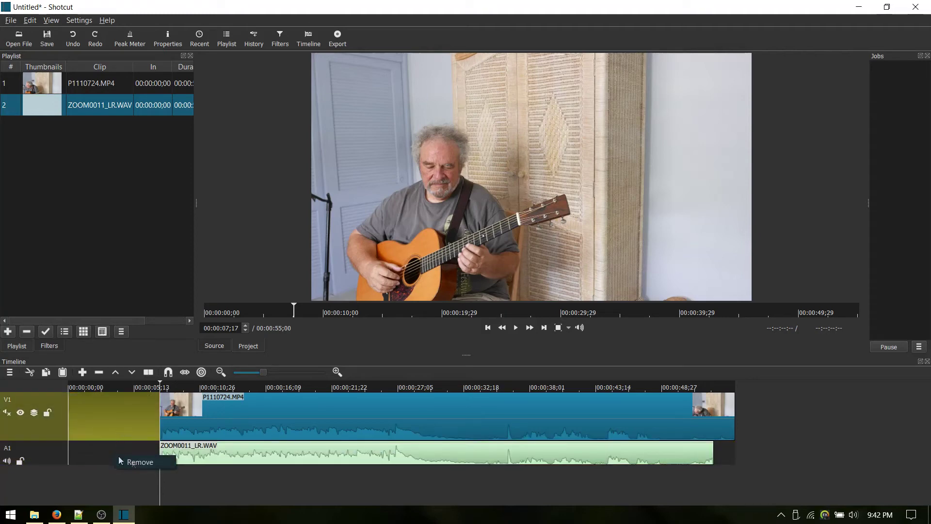
click(141, 462)
right_click(123, 427)
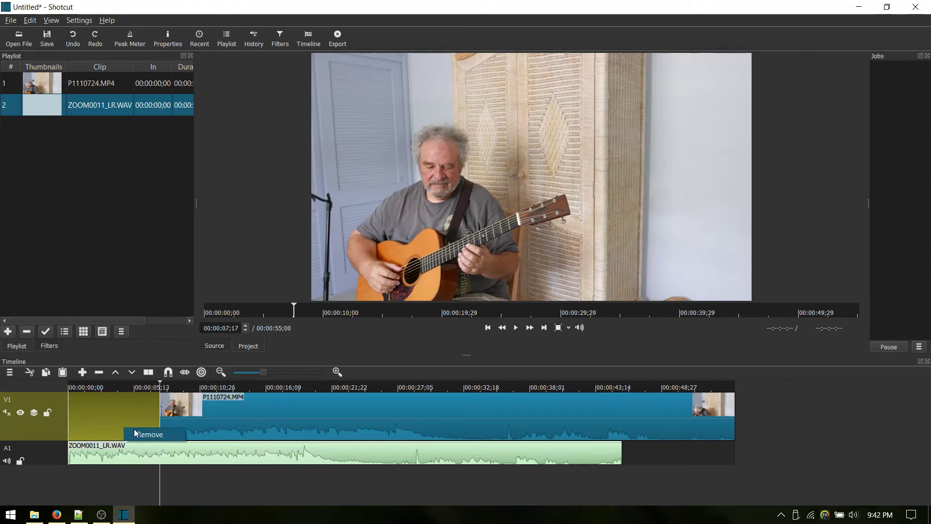
click(136, 433)
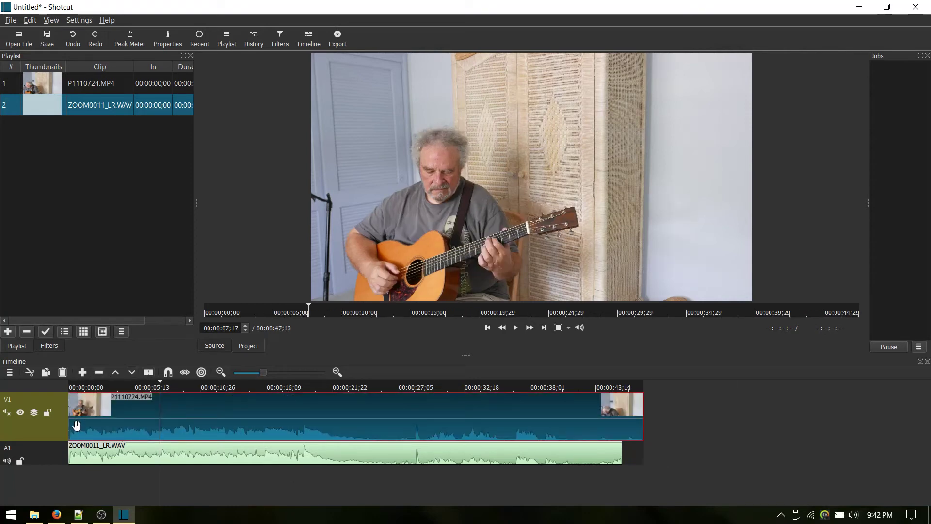
Step: Position the playhead at exactly 00:00:27;00
click(391, 386)
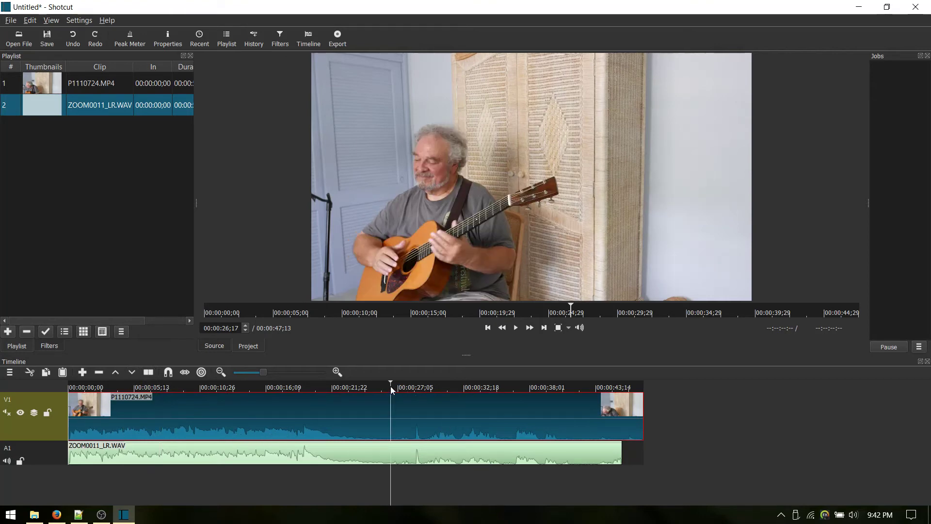
key(Left)
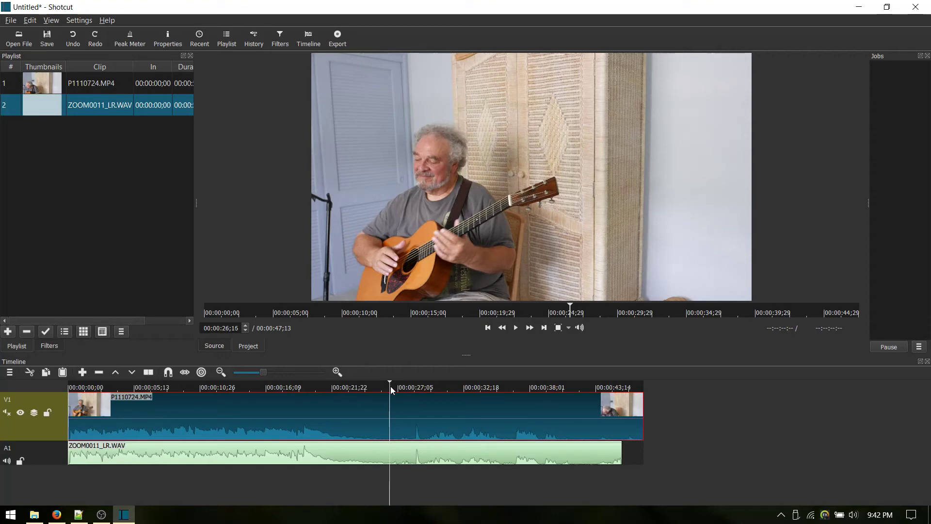
key(Right)
key(Right)
key(Right)
key(Right)
key(Right)
key(Right)
key(Right)
key(Right)
key(Right)
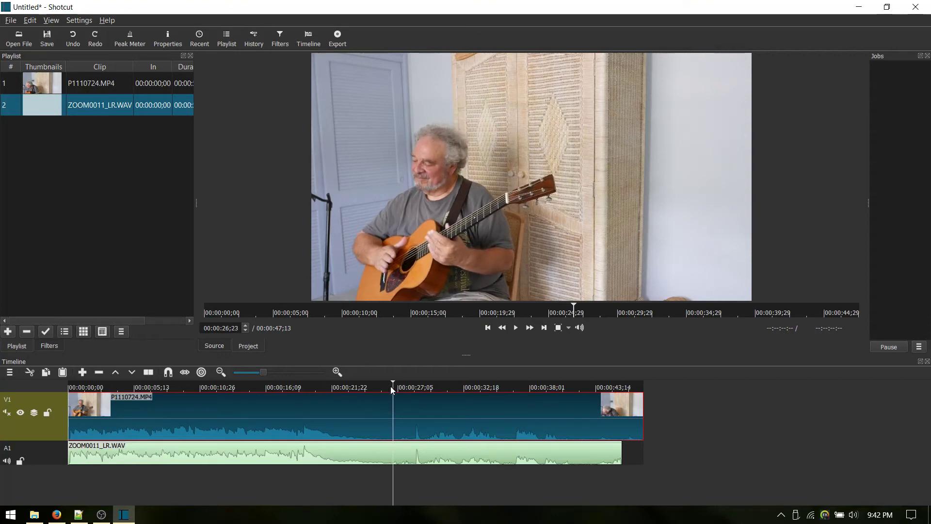
key(Right)
key(Right)
key(Right)
key(Right)
key(Right)
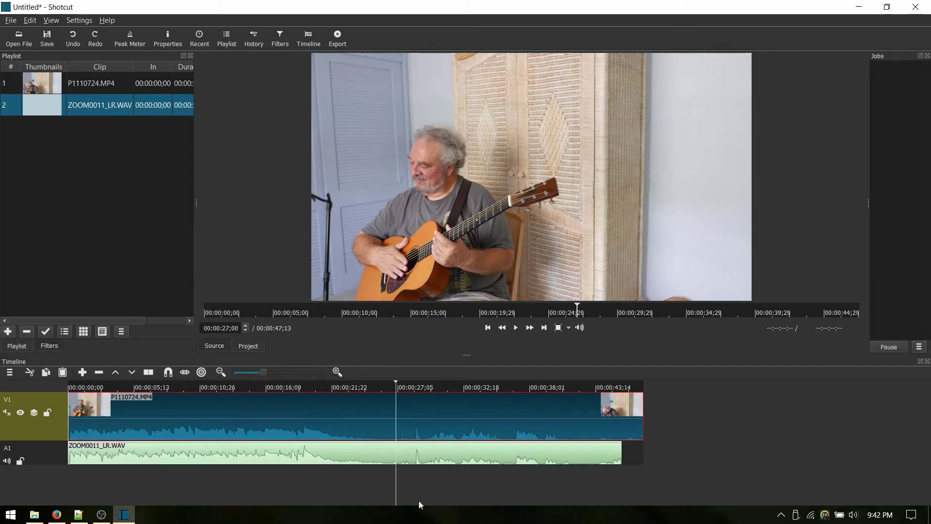
Step: Split the video and WAV clips at 27 seconds and delete both trailing pieces
key(s)
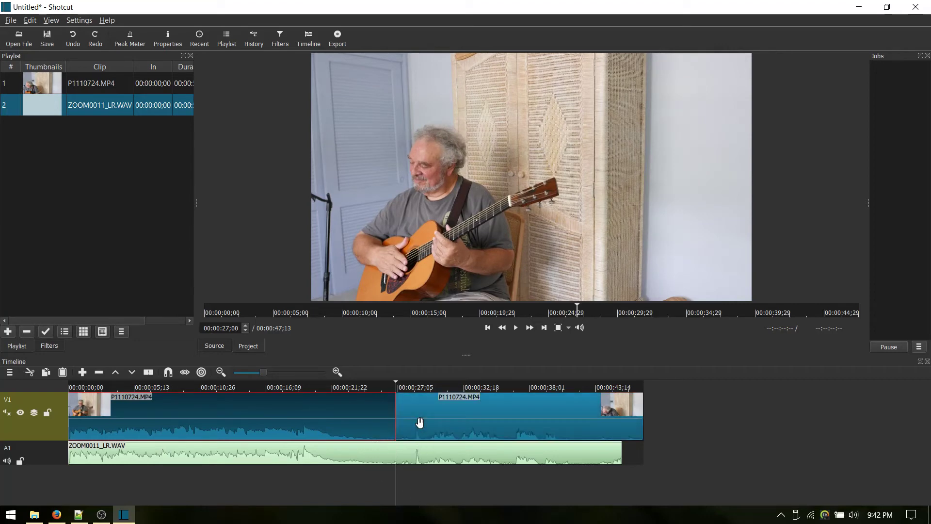
click(426, 454)
key(s)
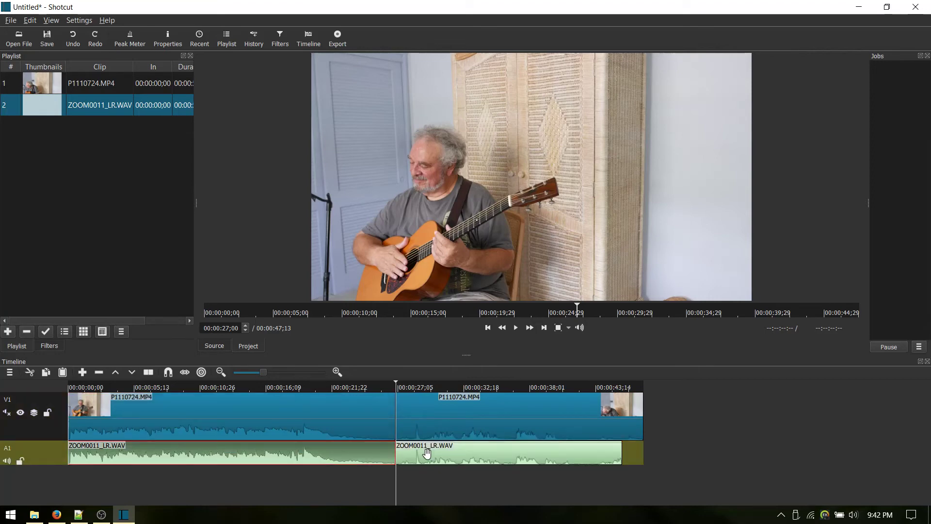
click(426, 454)
key(Delete)
click(442, 419)
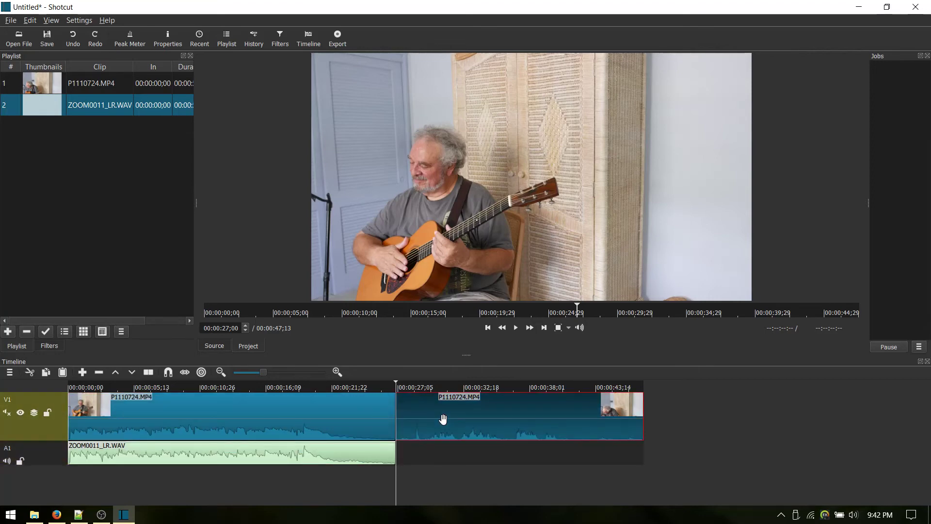
key(Delete)
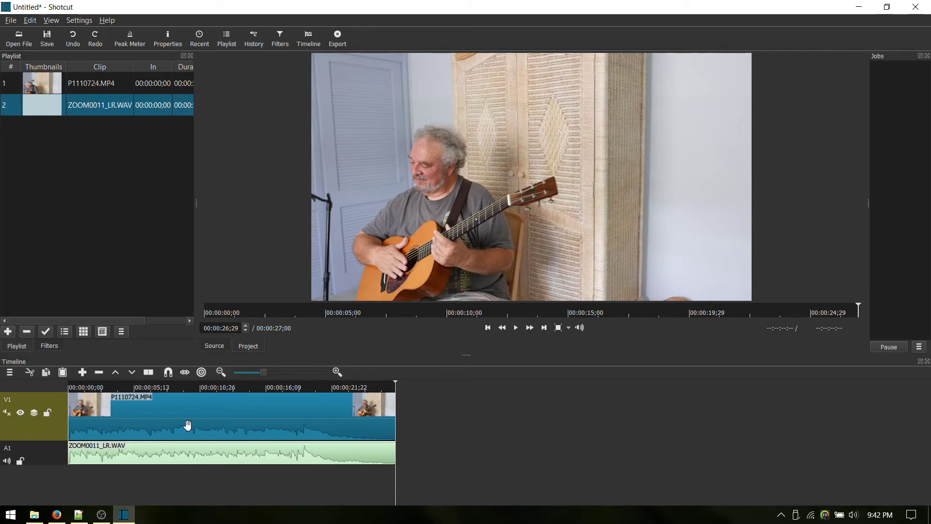
Step: Play the 27-second edit from the start, stop, and open the Export panel
key(Home)
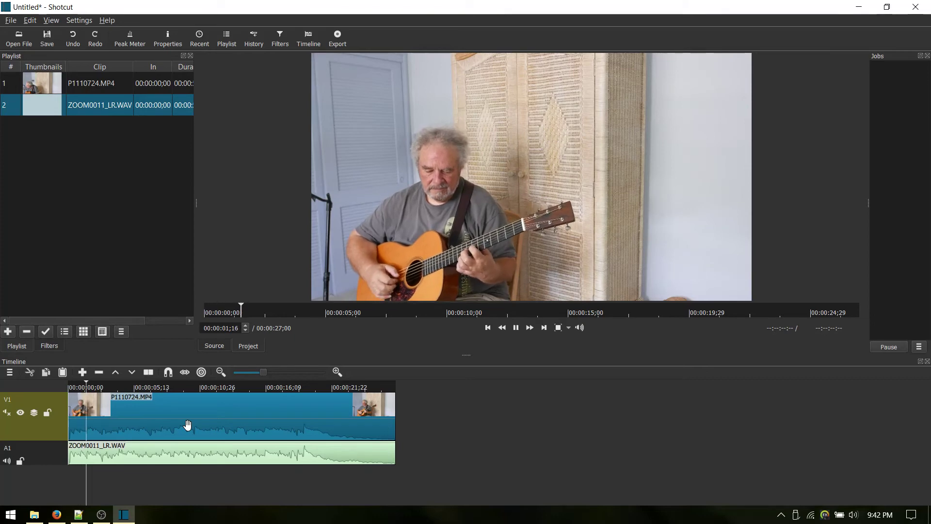
key(space)
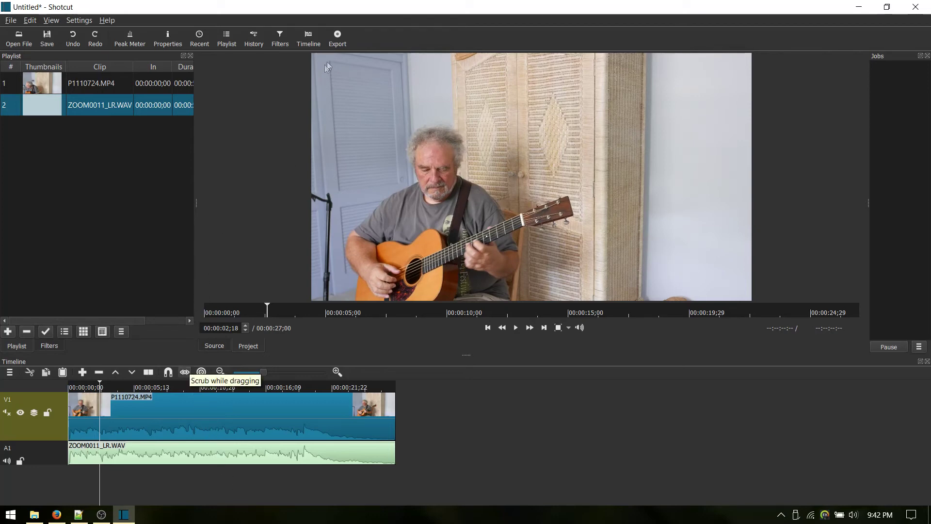
click(336, 38)
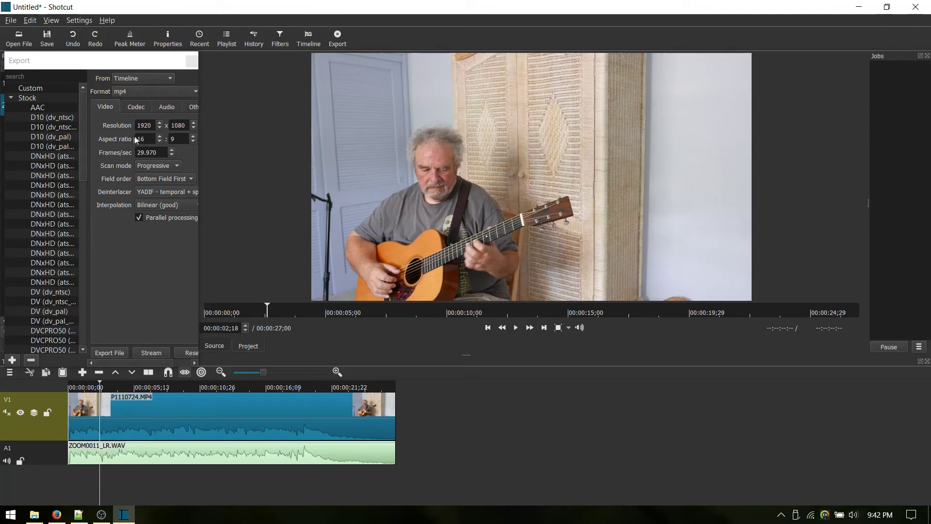
Step: Queue an export of the timeline as salomila-shotcut.mp4 in the Blog Vid Take 2 folder
click(111, 352)
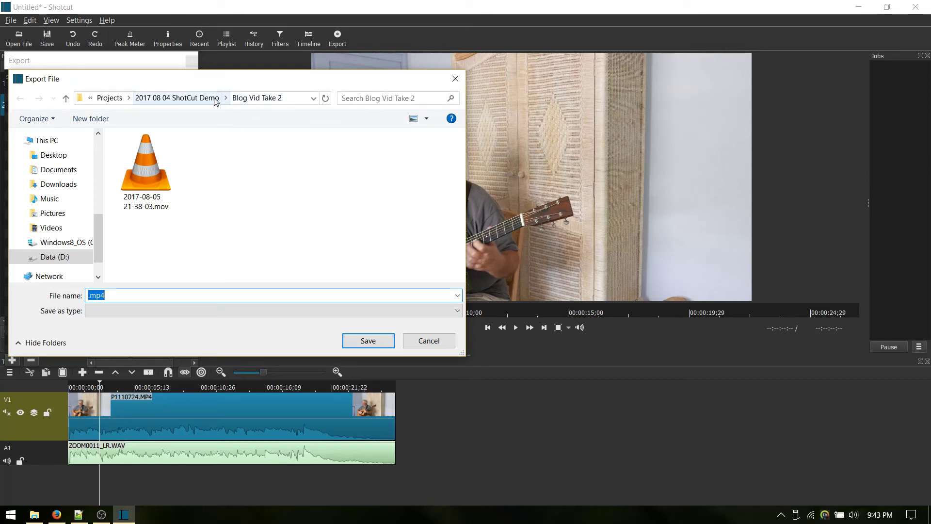
click(269, 187)
click(87, 295)
drag(87, 295, 146, 294)
key(Home)
text(salomila-s)
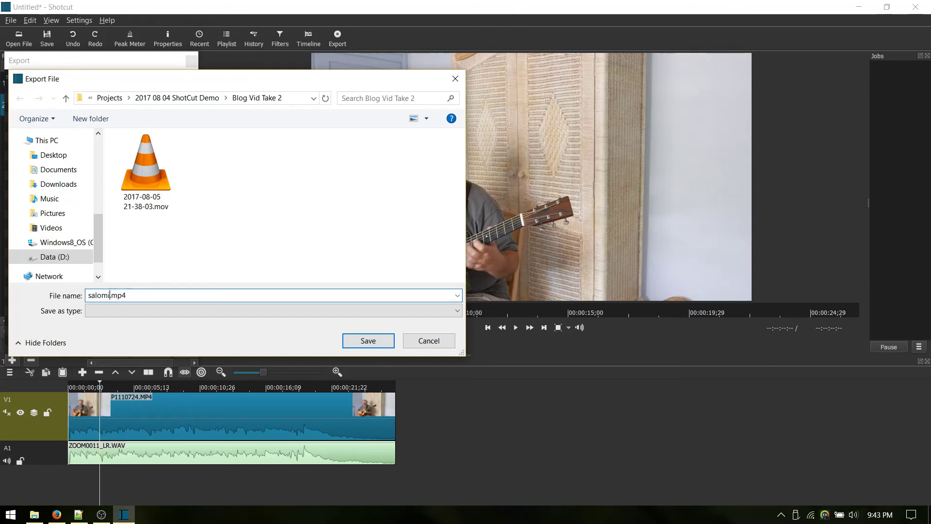
text(hotcut)
key(Return)
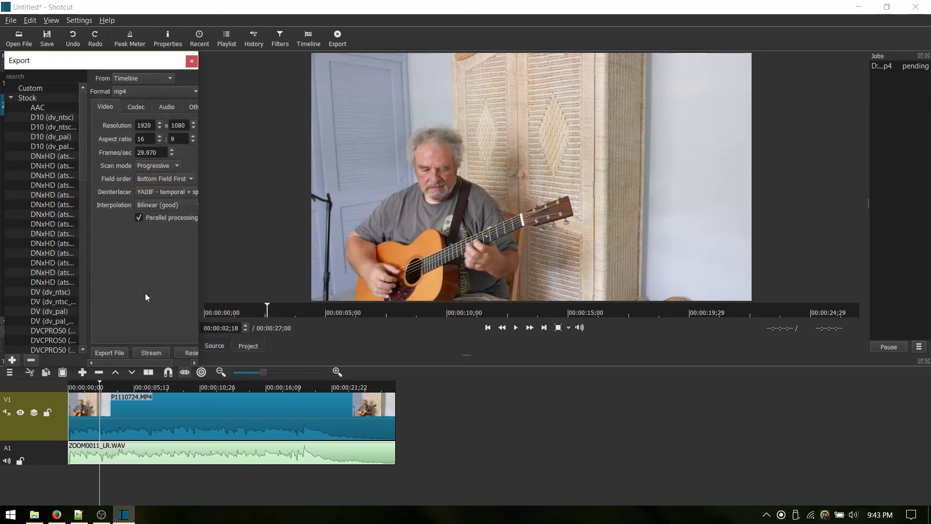